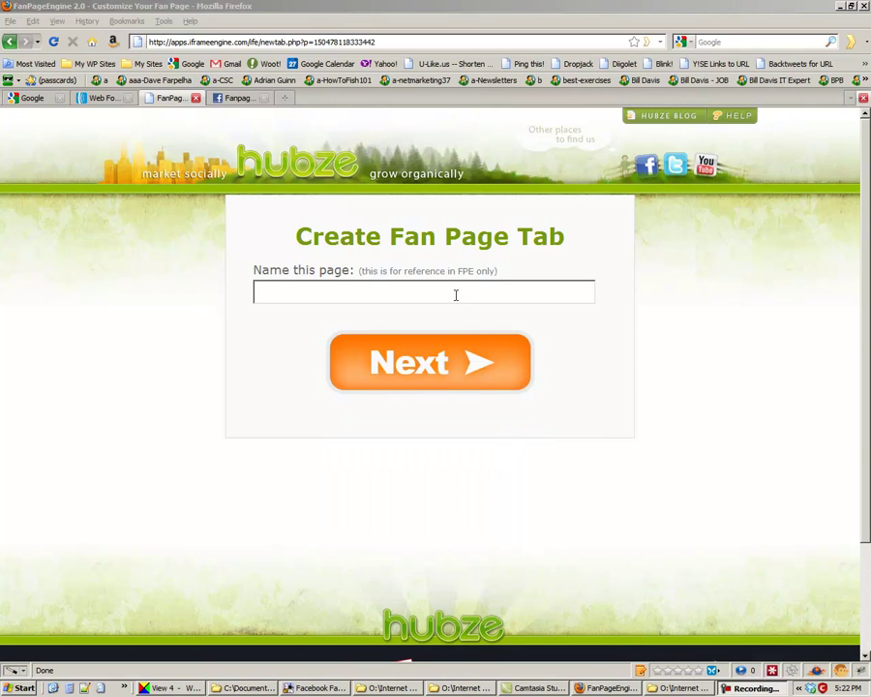
# Switch to the AWeber web form browser tab with its Raw HTML publish code.
pyautogui.click(103, 100)
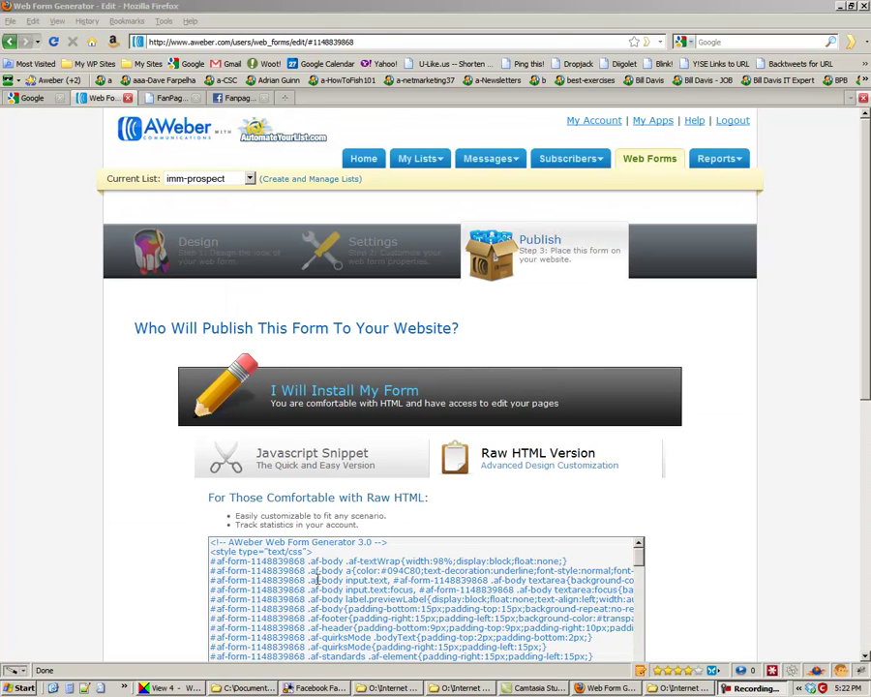
# Return to FanPageEngine's Create Fan Page Tab form and select the Name this page field.
pyautogui.click(161, 98)
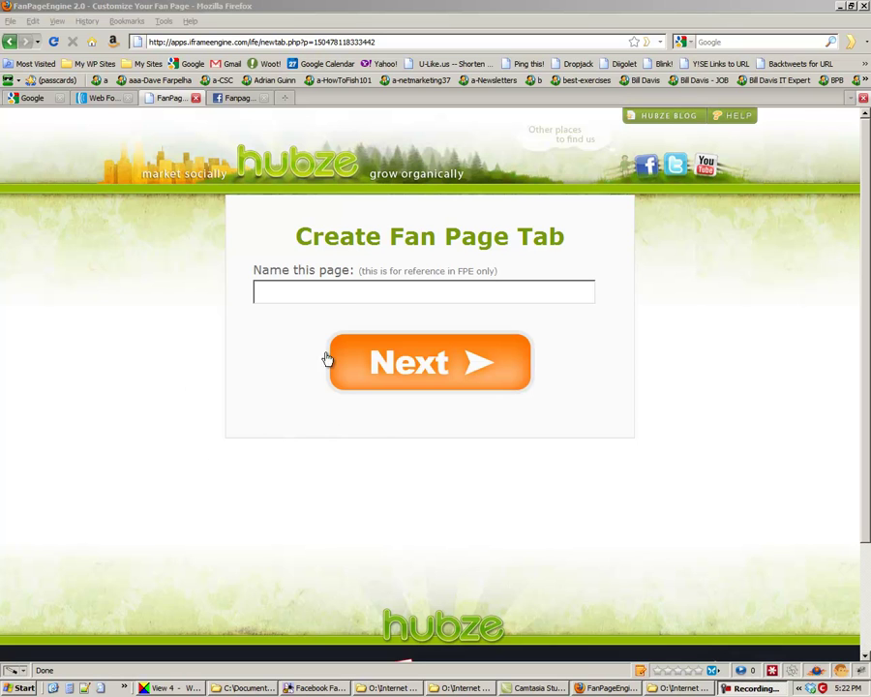
pyautogui.click(327, 293)
# Name the new page 'Facebook Marketing ebook', continue, and choose Connect with Facebook.
pyautogui.write('Facebook')
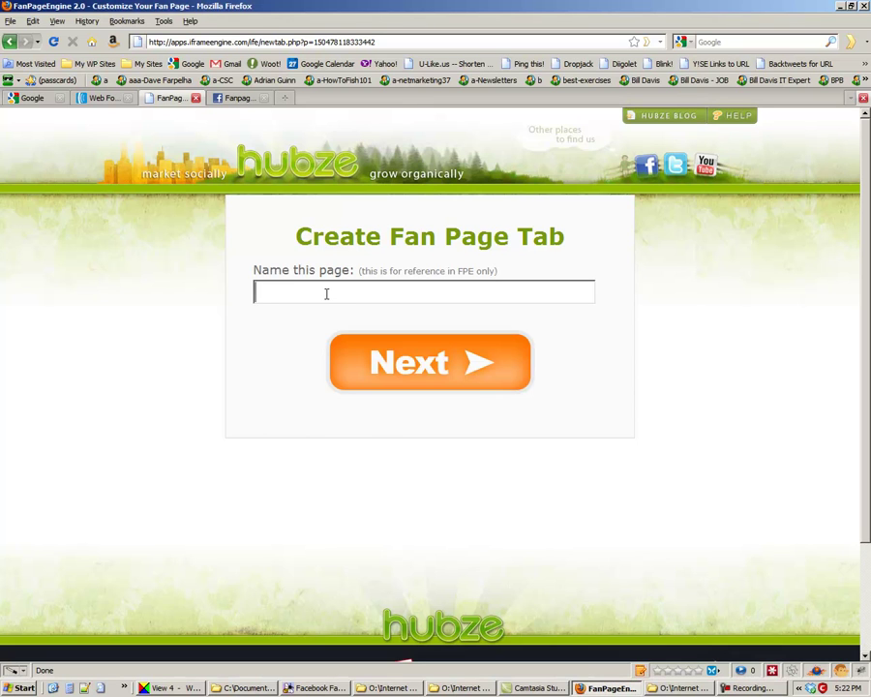
pyautogui.write(' Marketing ebook')
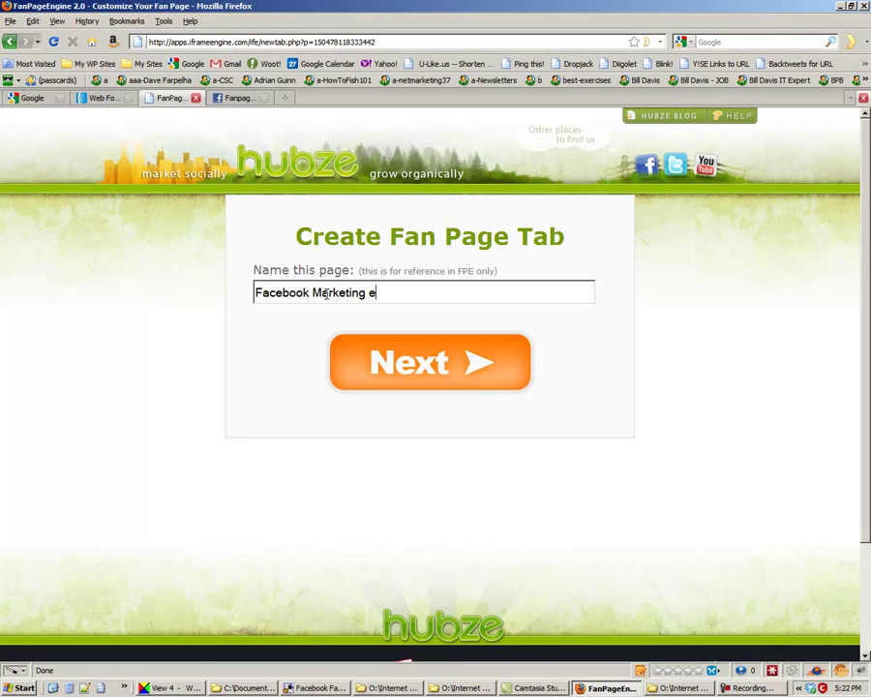
pyautogui.click(422, 369)
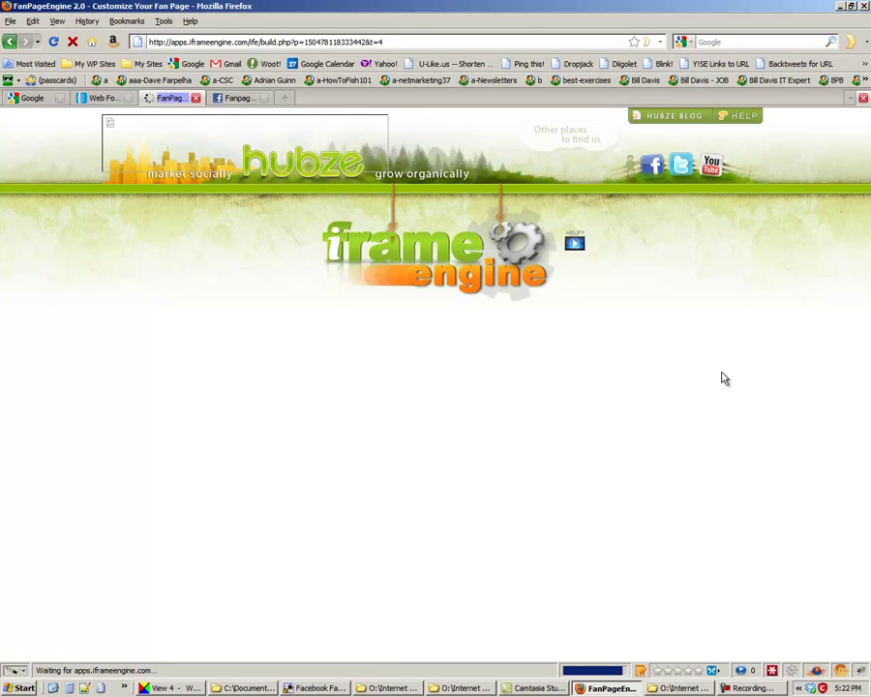
pyautogui.click(417, 437)
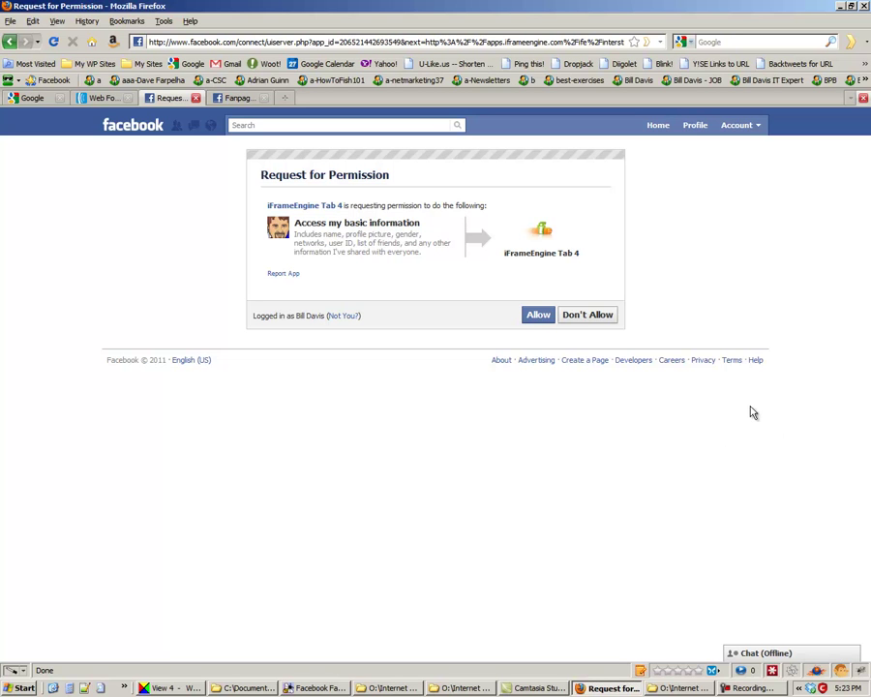
# Allow iFrameEngine Tab 4 access to basic information on the permission request.
pyautogui.click(542, 317)
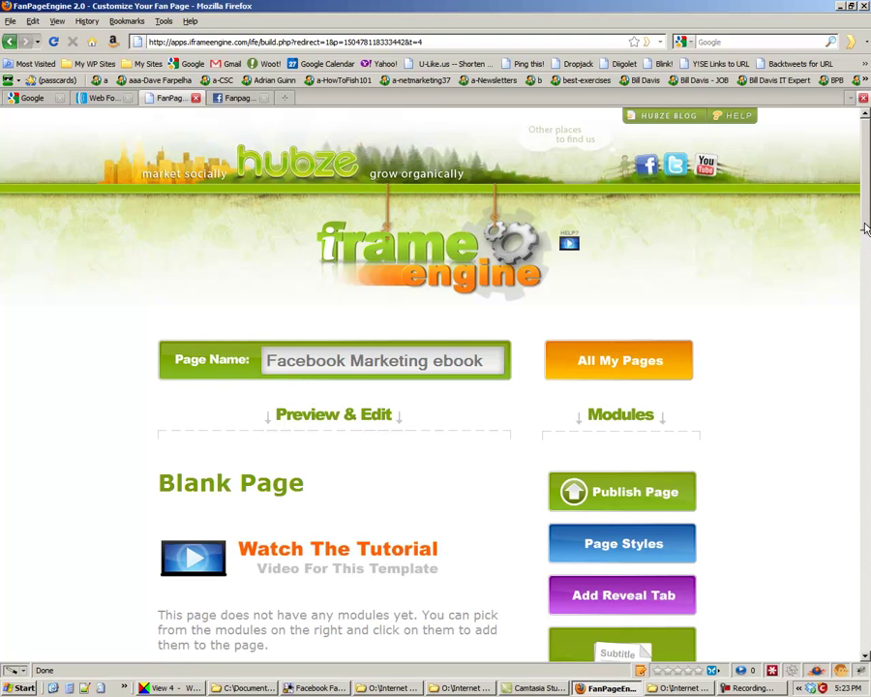
# Add an HTML module to the blank page from the Modules column.
pyautogui.scroll(-3, 865, 263)
pyautogui.moveTo(864, 262); pyautogui.dragTo(864, 294)
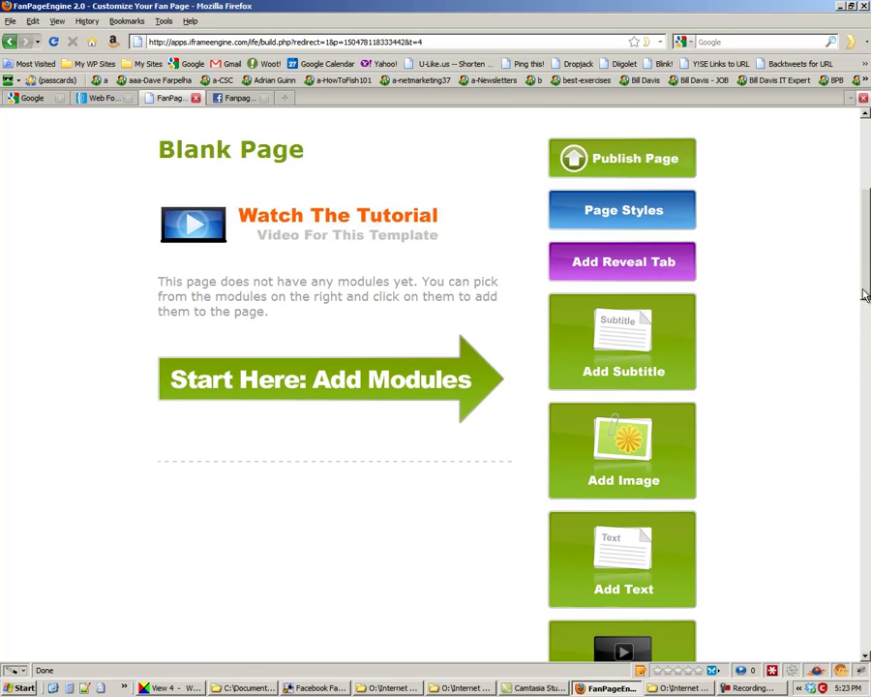
pyautogui.moveTo(865, 294); pyautogui.dragTo(851, 436)
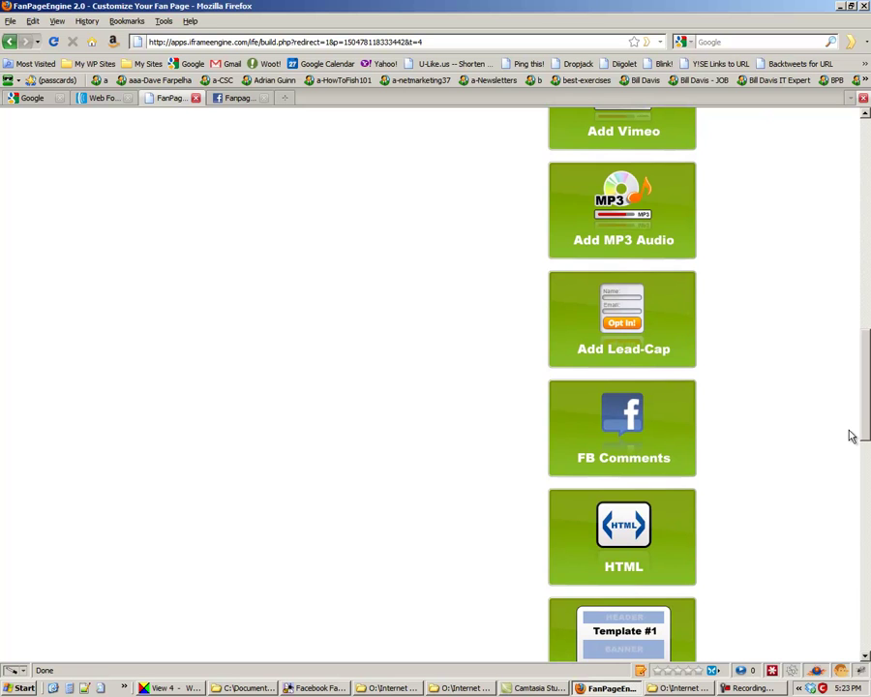
pyautogui.click(621, 534)
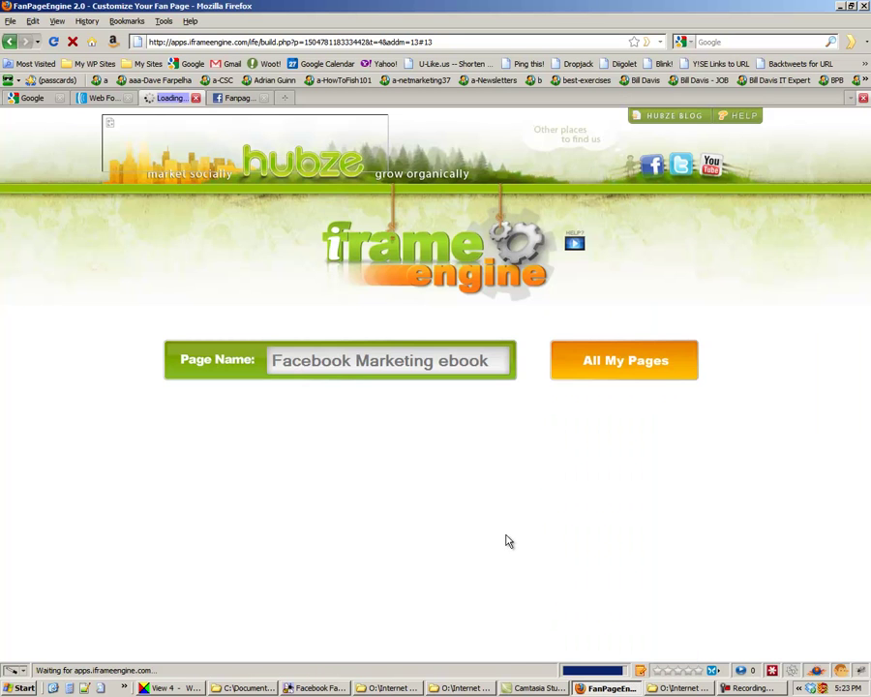
# Paste the AWeber web form code into the HTML module and save it.
pyautogui.scroll(-2, 268, 518)
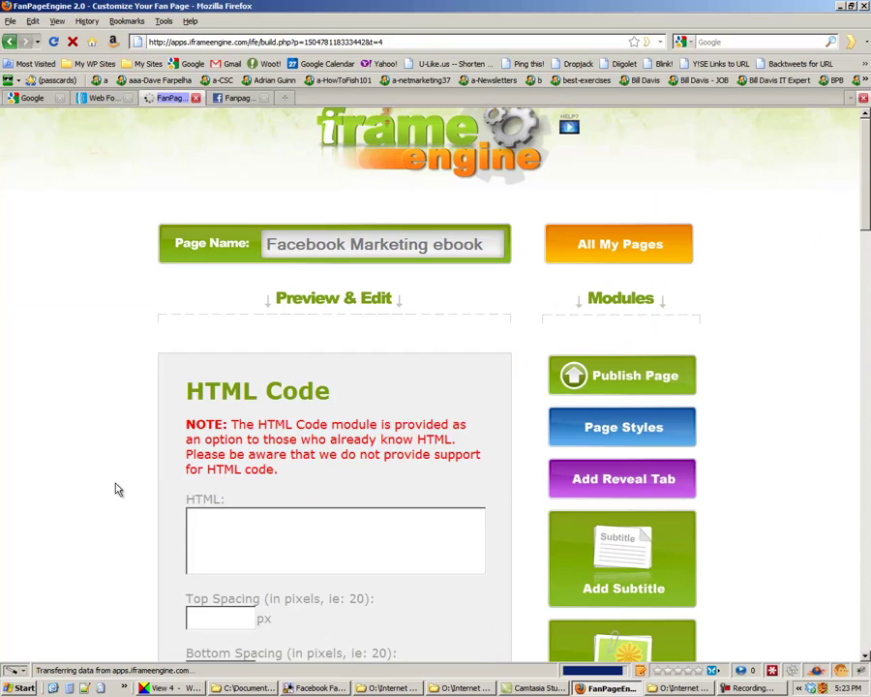
pyautogui.scroll(-2, 257, 548)
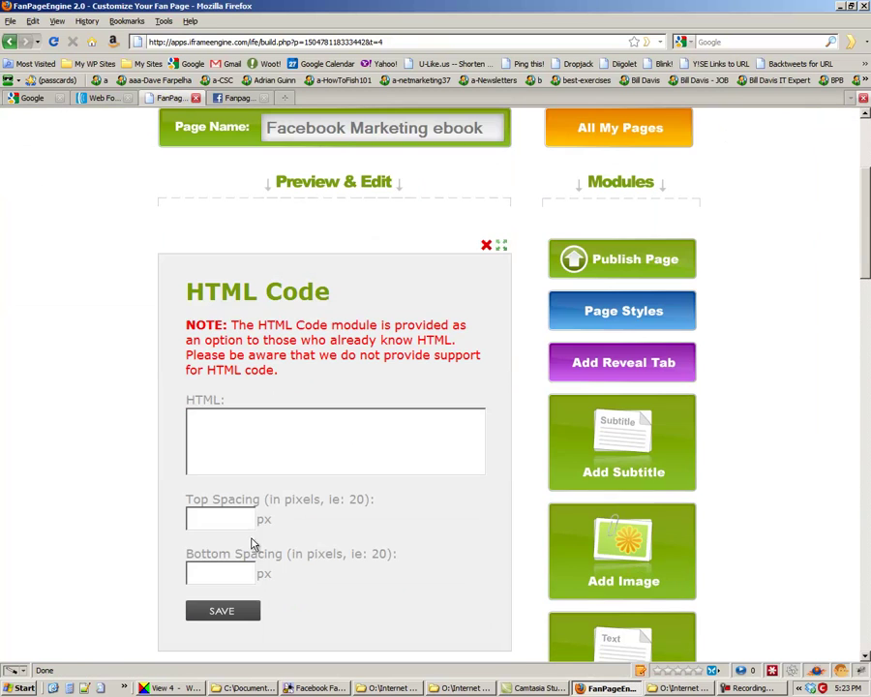
pyautogui.click(268, 441)
pyautogui.hotkey('ctrl', 'v')
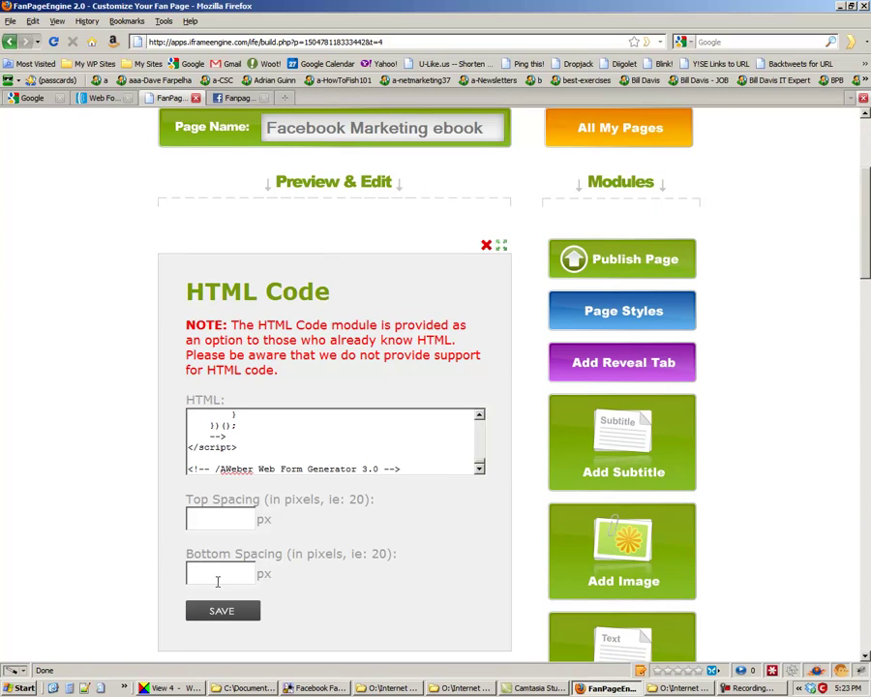
pyautogui.click(221, 610)
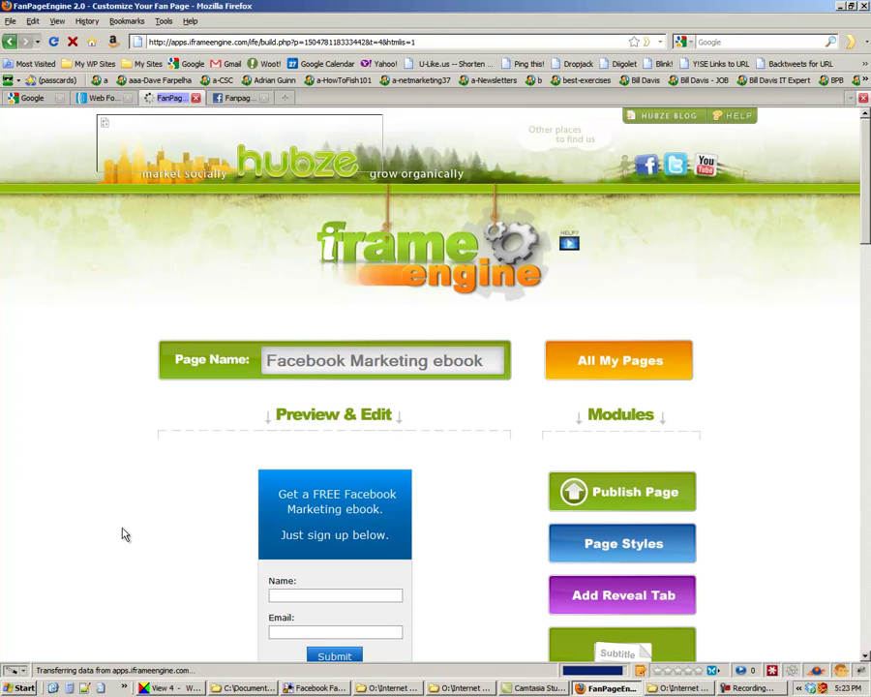
# Open the footer's gear settings below the signup form and save them unchanged.
pyautogui.scroll(-2, 129, 538)
pyautogui.moveTo(247, 454)
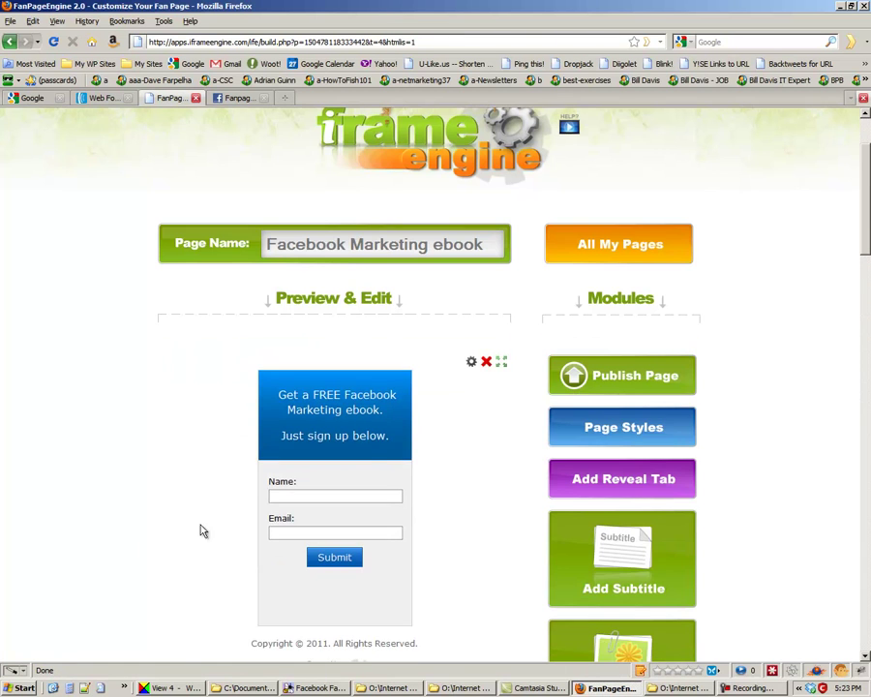
pyautogui.scroll(-3, 343, 594)
pyautogui.moveTo(291, 522)
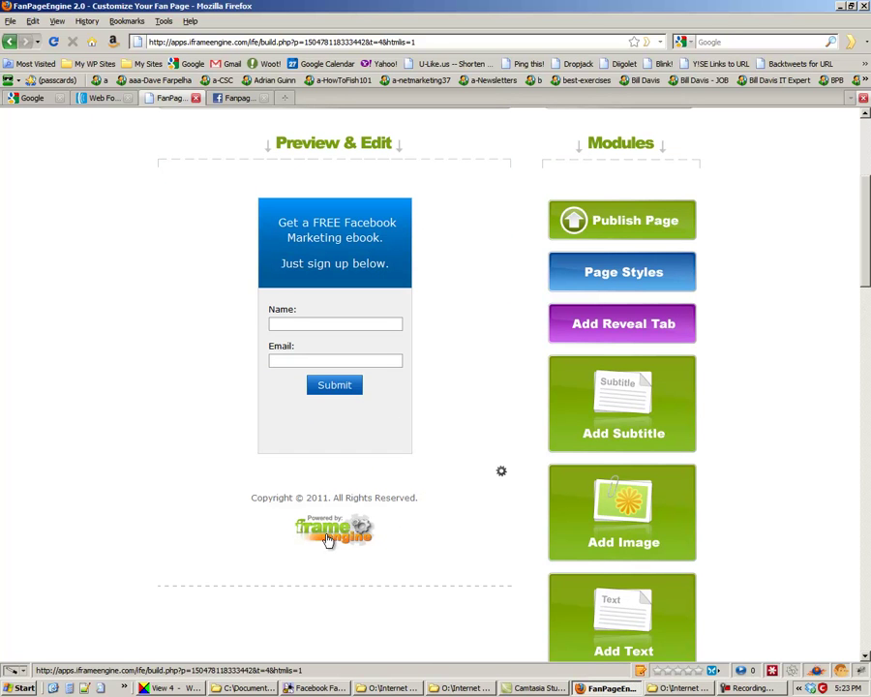
pyautogui.click(502, 473)
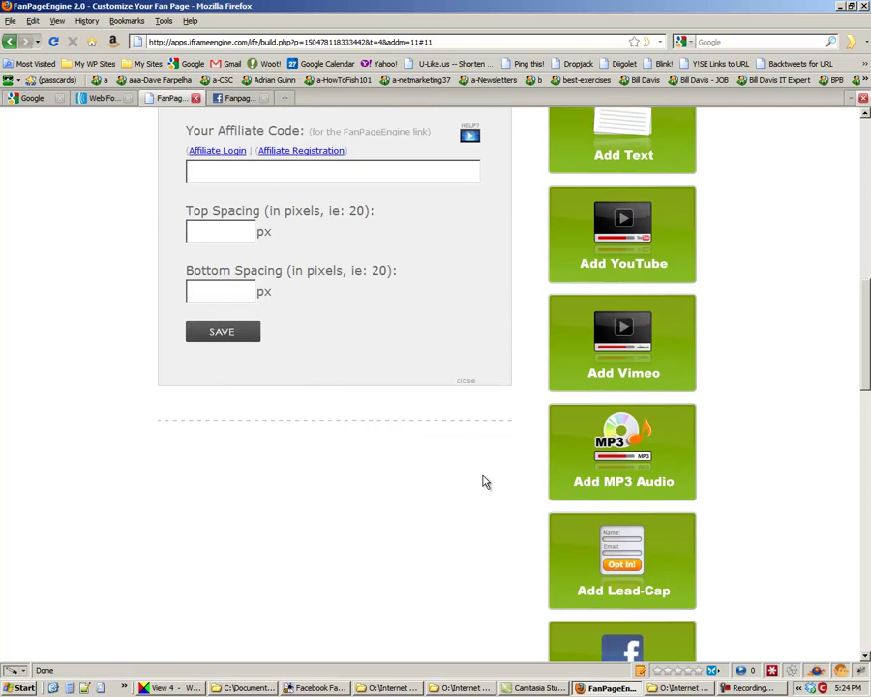
pyautogui.scroll(5, 484, 482)
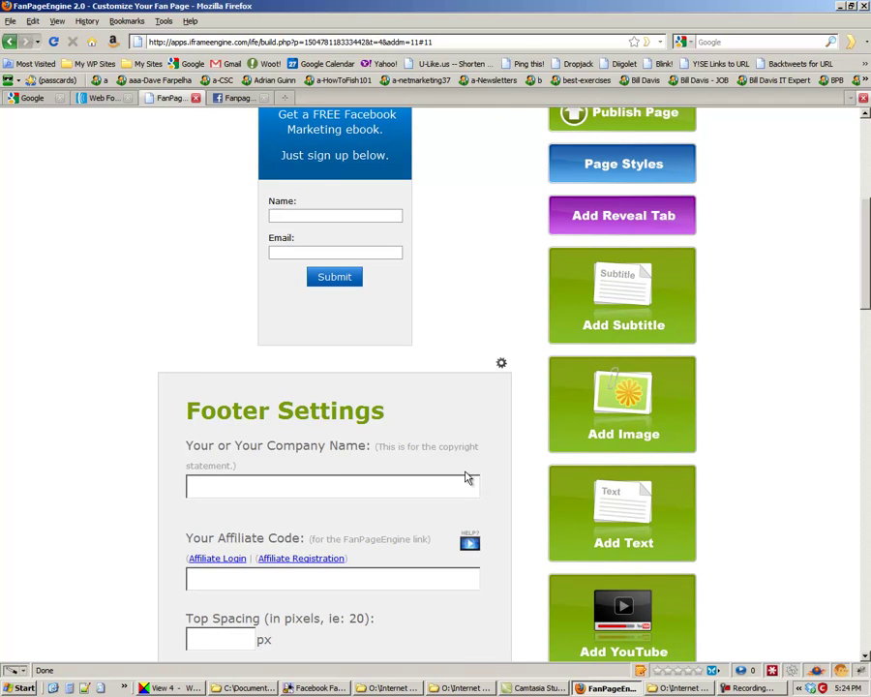
pyautogui.scroll(-3, 467, 472)
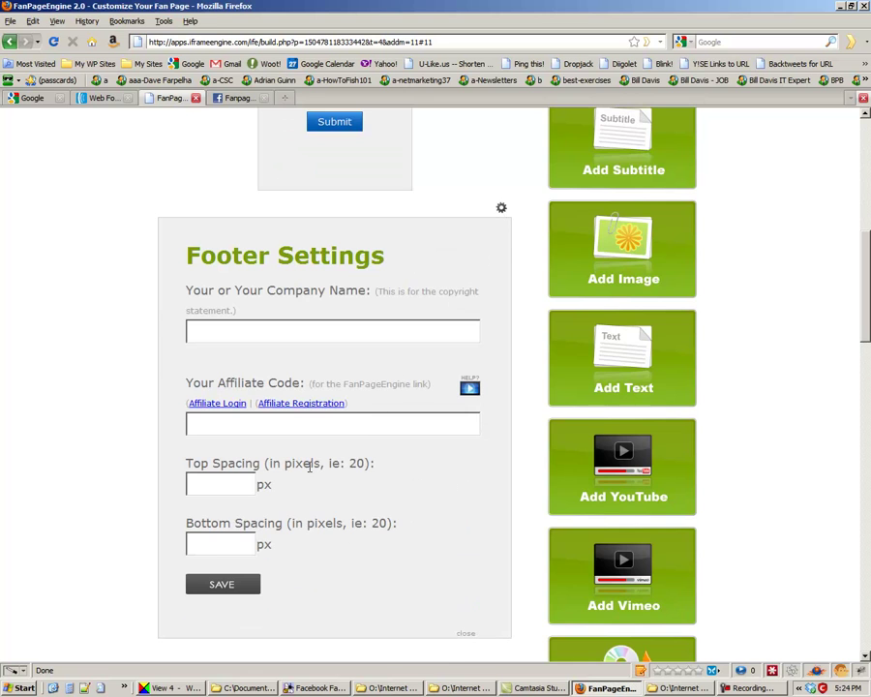
pyautogui.scroll(-6, 237, 546)
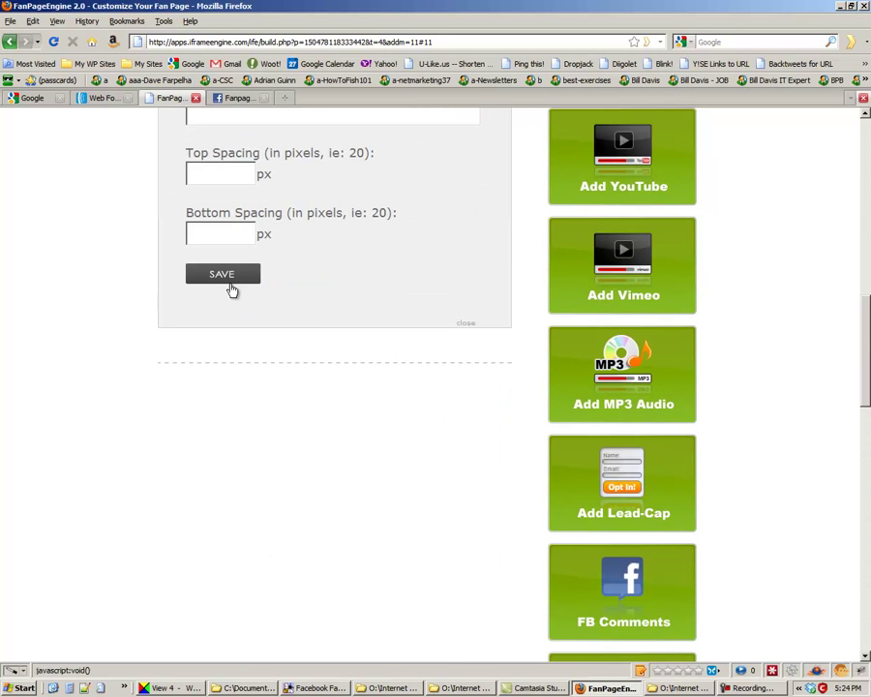
pyautogui.click(225, 273)
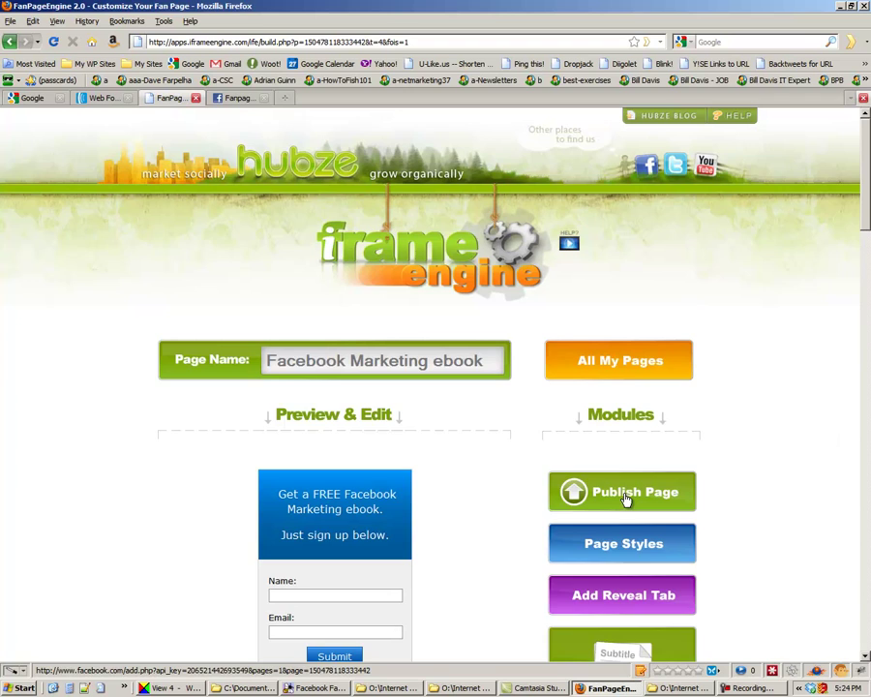
# Publish the page and add iFrameEngine Tab 4 to the Fanpage Examples page.
pyautogui.click(628, 497)
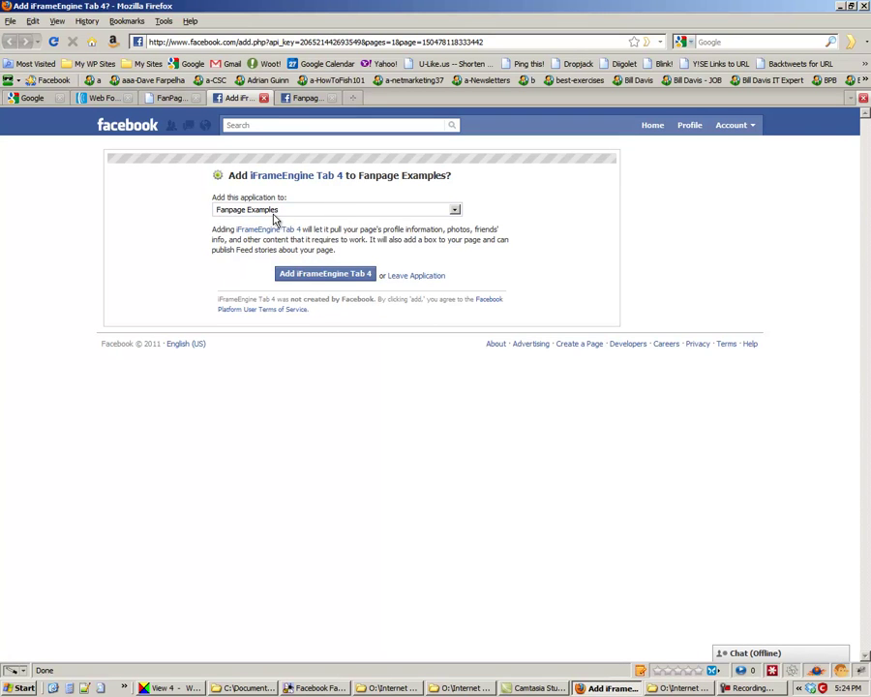
pyautogui.click(330, 275)
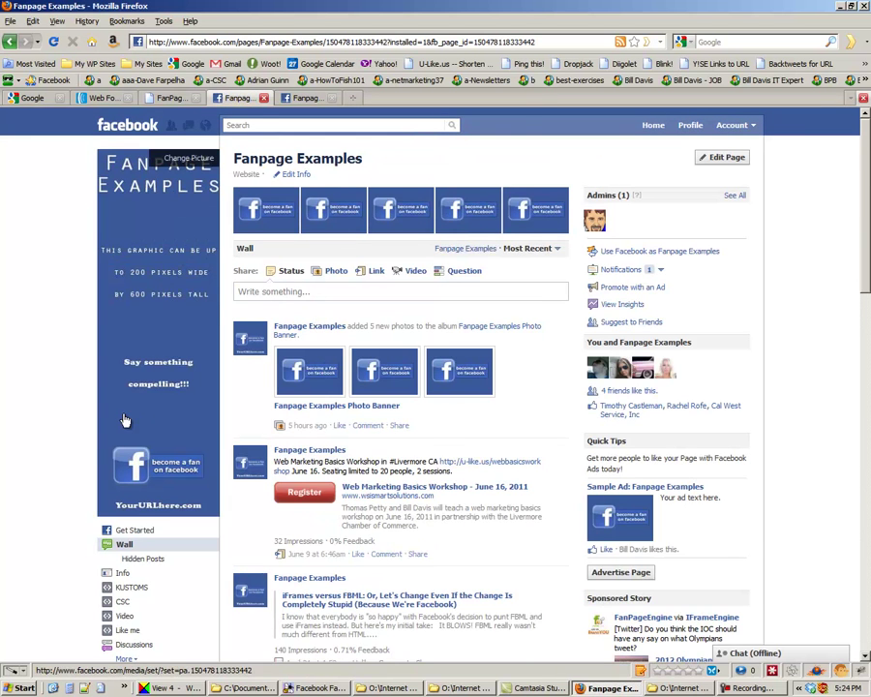
# Expand Fanpage Examples' left menu with More to list all tabs, including iFrameEngine Tab 4.
pyautogui.scroll(-1, 41, 478)
pyautogui.scroll(-1, 41, 478)
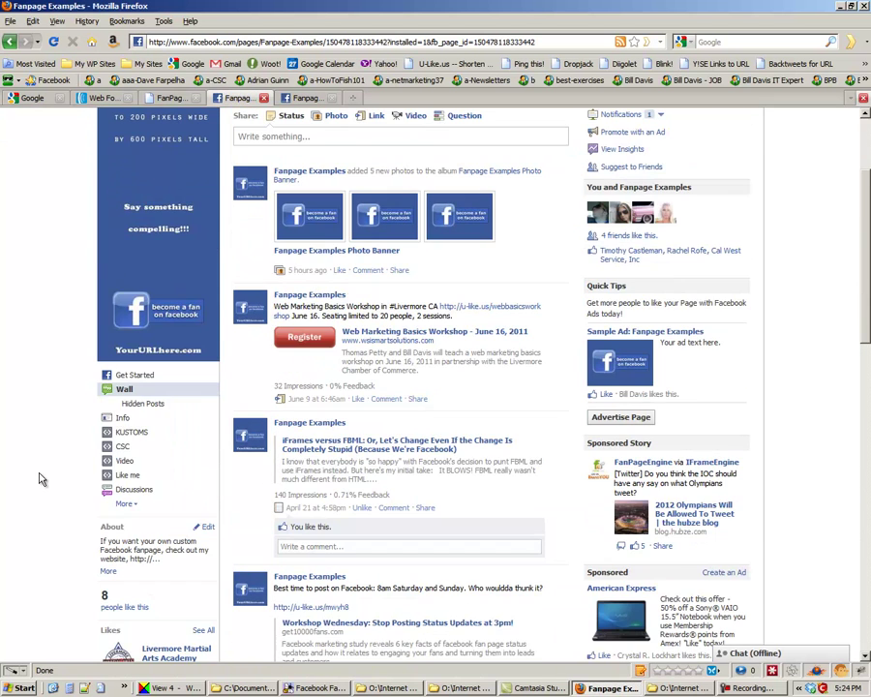
pyautogui.click(125, 506)
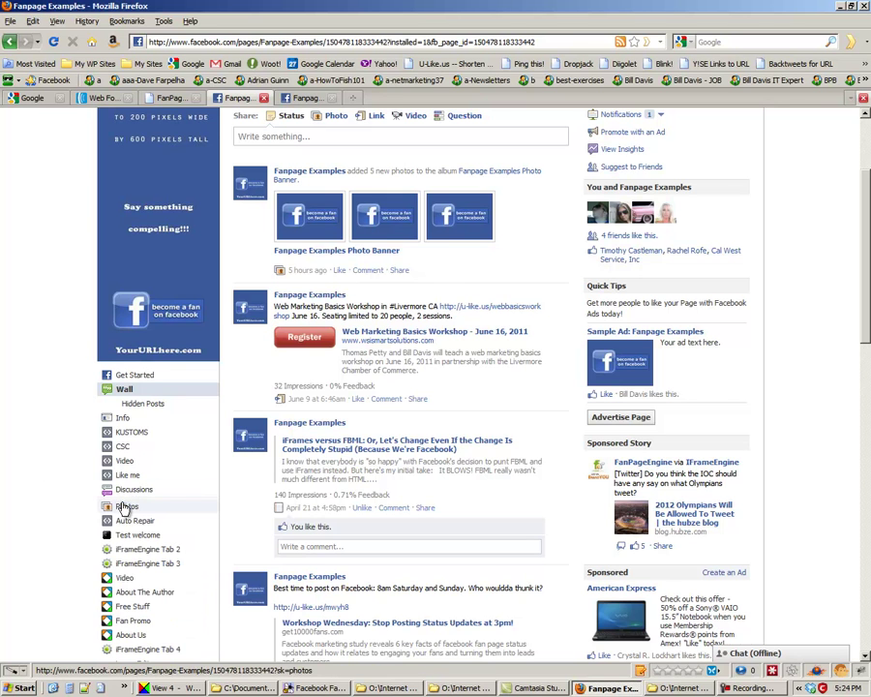
pyautogui.scroll(-1, 60, 571)
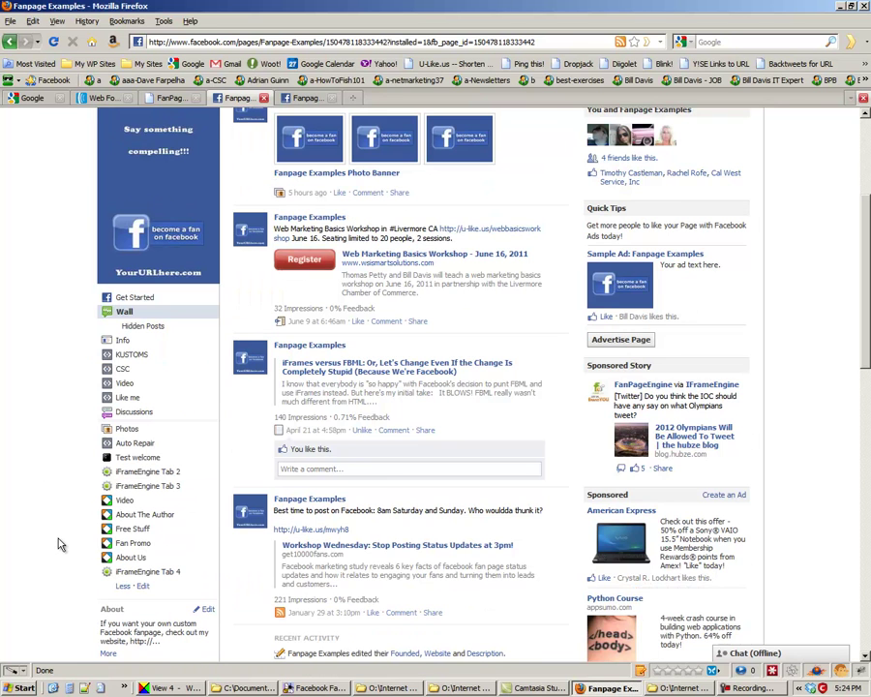
# Open iFrameEngine Tab 4 from the sidebar and review its free ebook signup form.
pyautogui.click(147, 573)
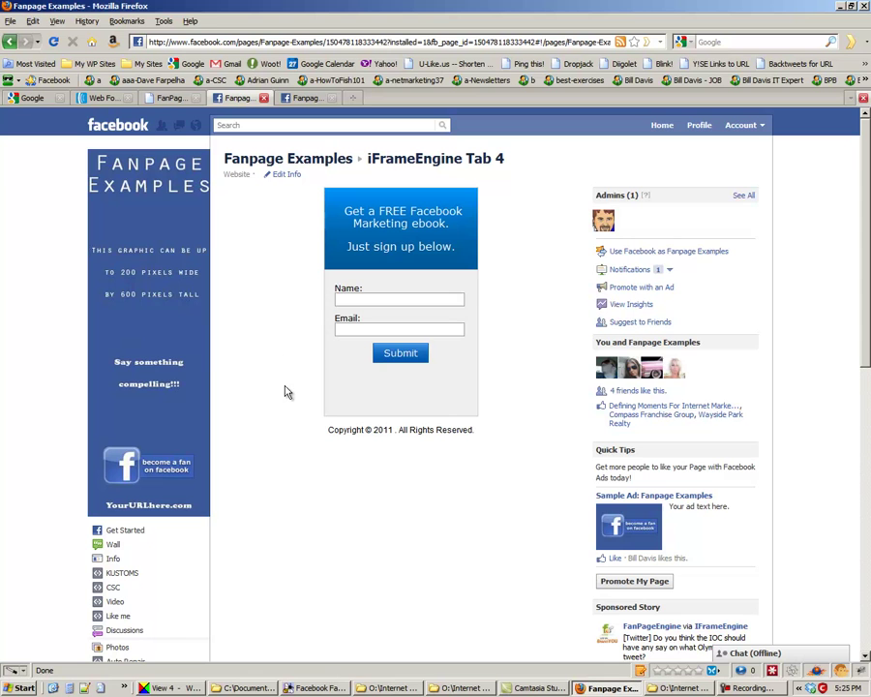
pyautogui.scroll(-2, 256, 450)
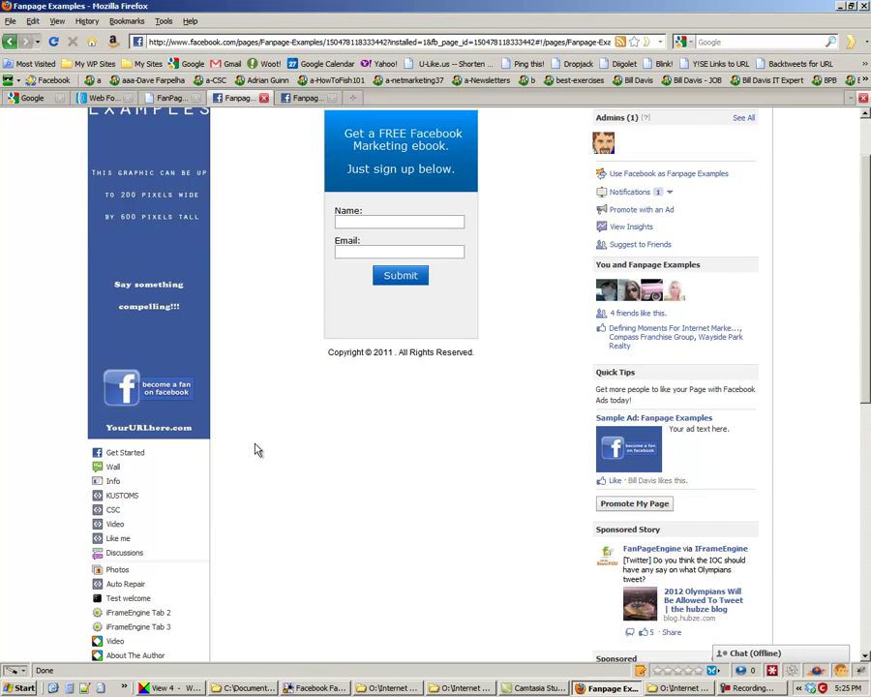
pyautogui.scroll(-2, 256, 450)
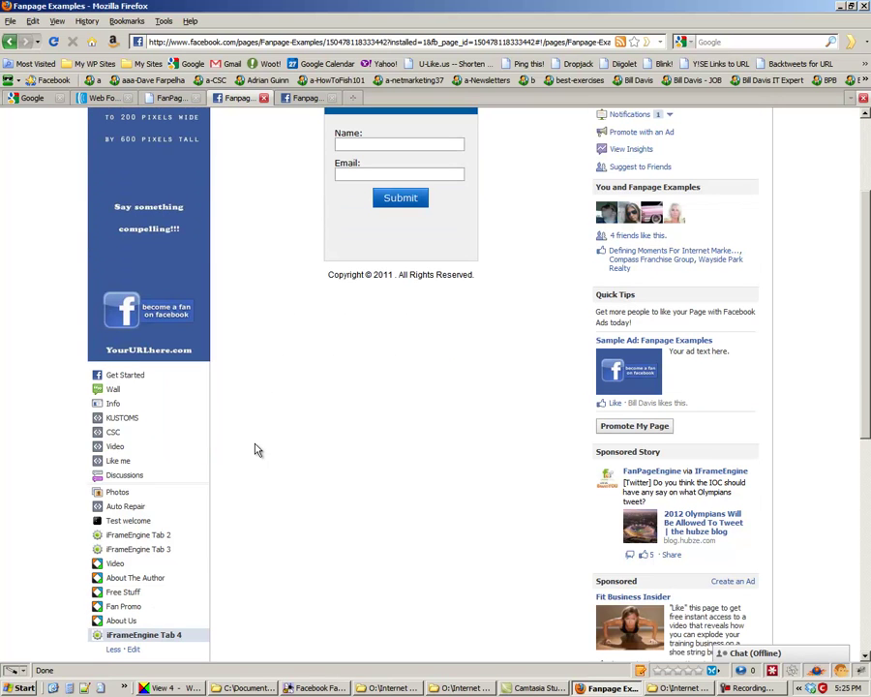
pyautogui.scroll(4, 246, 458)
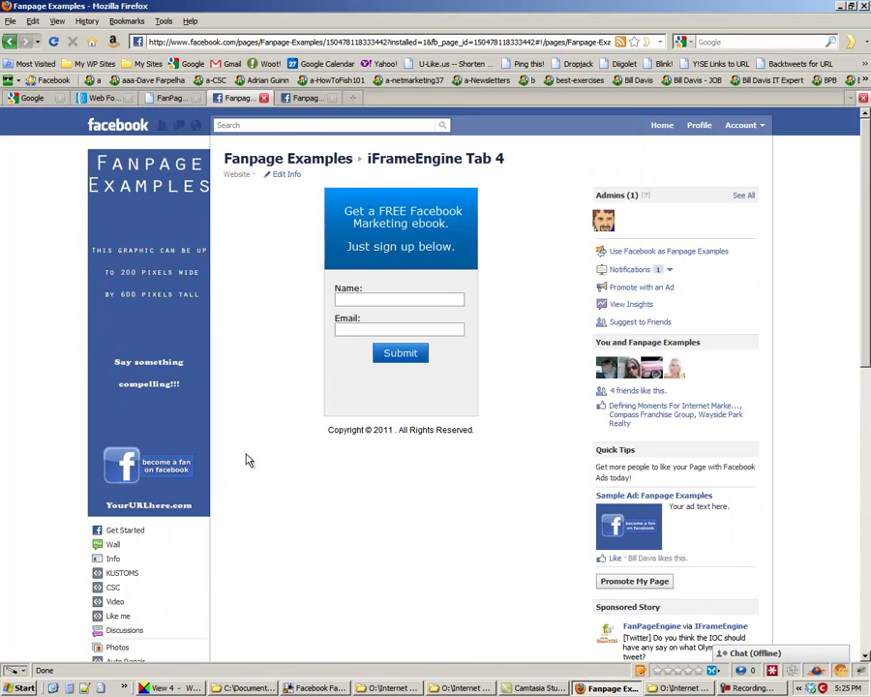
# Open the page's Edit Info apps list and iFrameEngine Tab 4's settings.
pyautogui.click(288, 176)
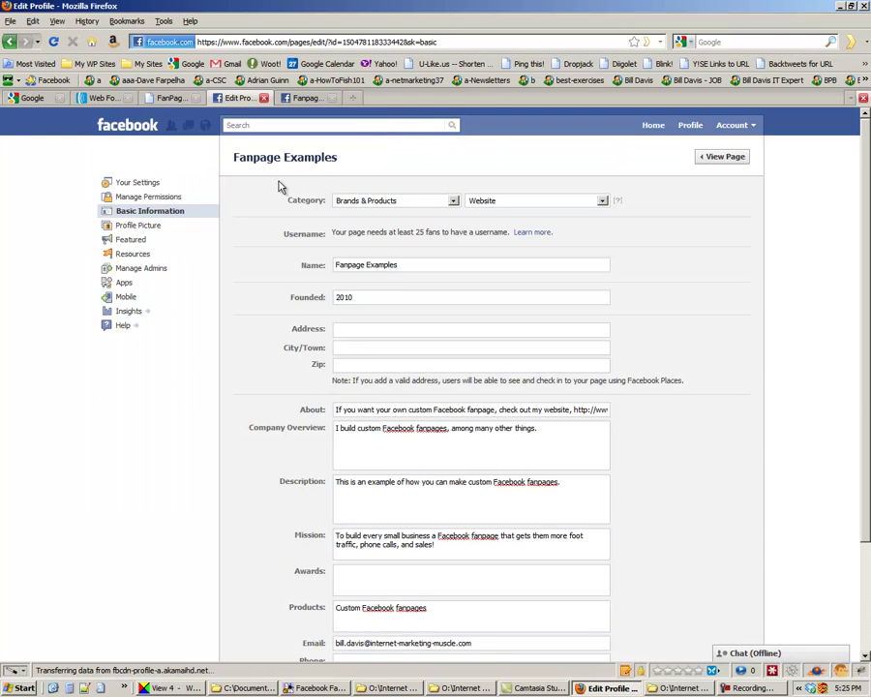
pyautogui.click(128, 287)
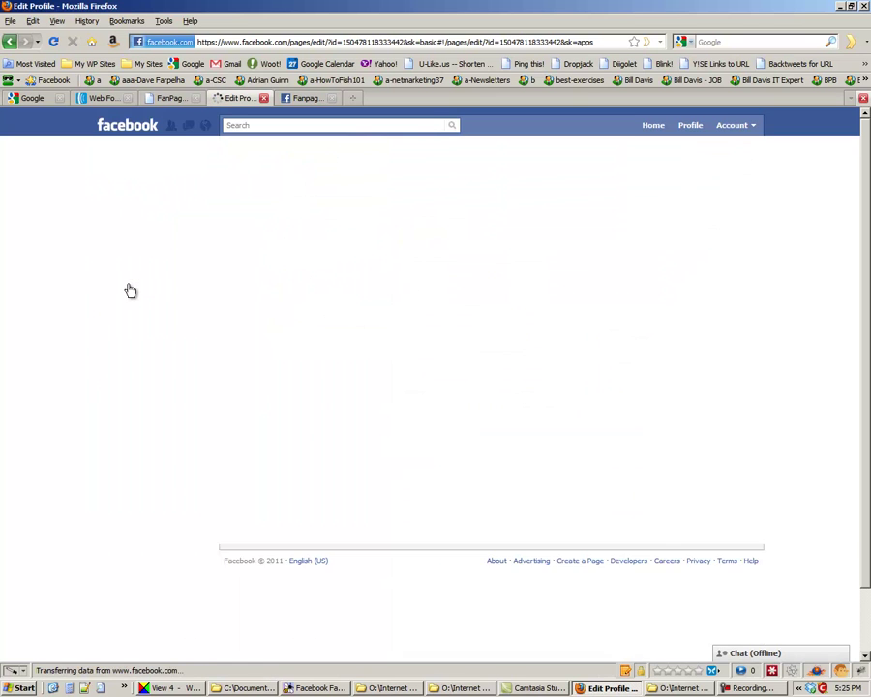
pyautogui.scroll(-8, 455, 397)
pyautogui.scroll(-2, 455, 397)
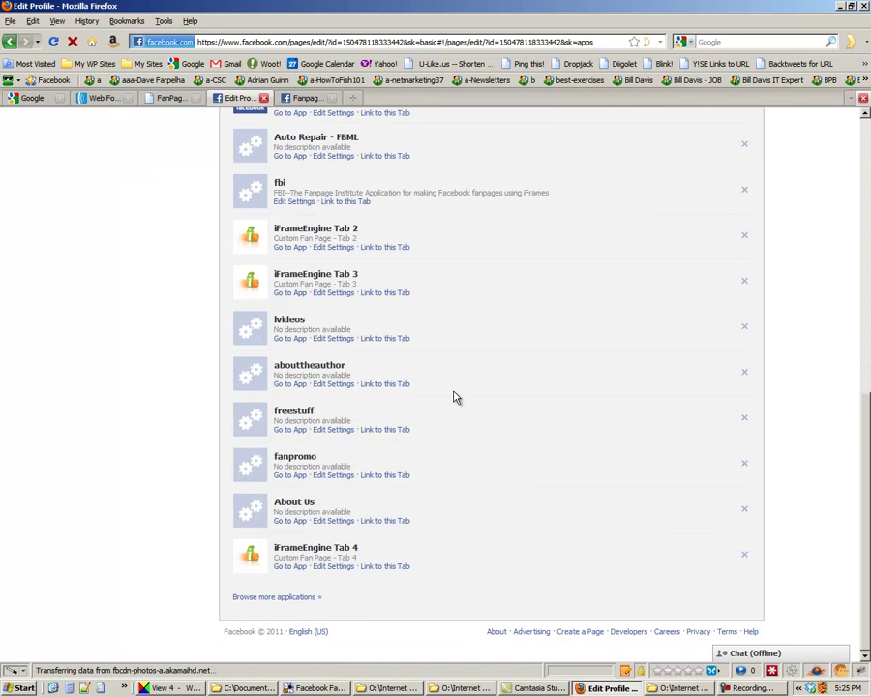
pyautogui.click(329, 567)
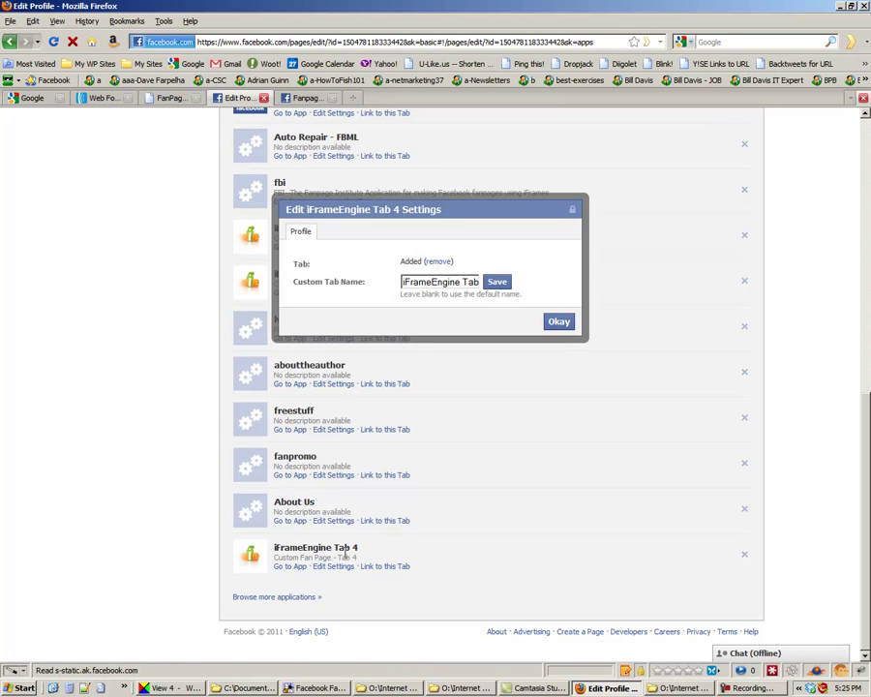
# Change the Custom Tab Name to 'Facebook Marketing ebook' and save.
pyautogui.tripleClick(462, 281)
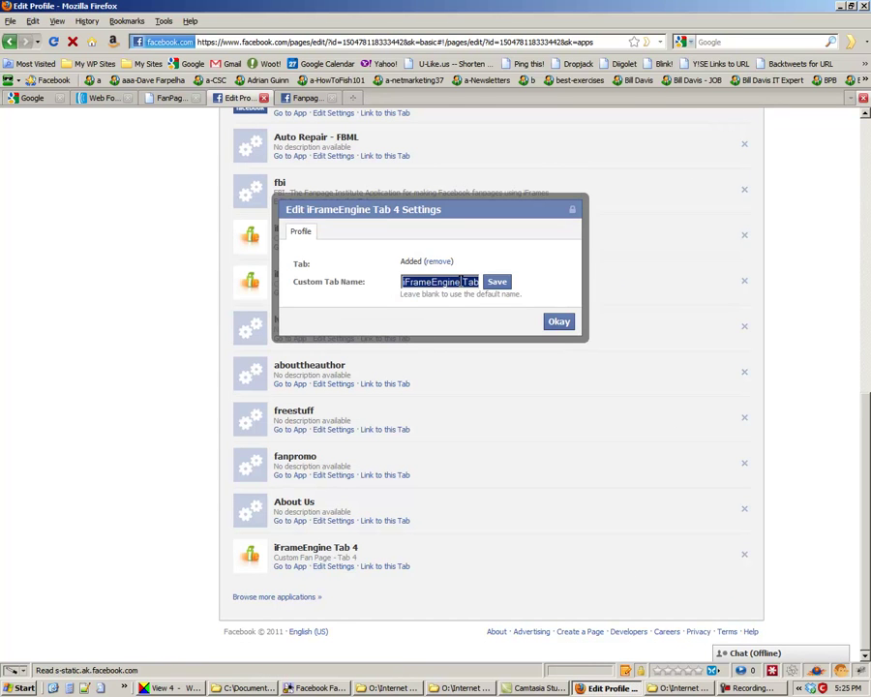
pyautogui.write('Face')
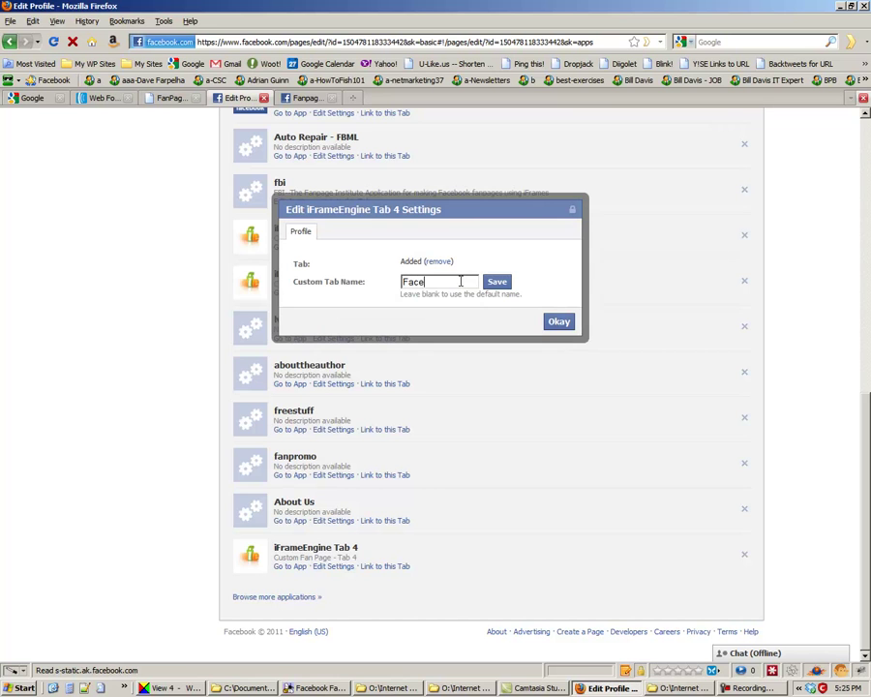
pyautogui.write('book Marketing ebook')
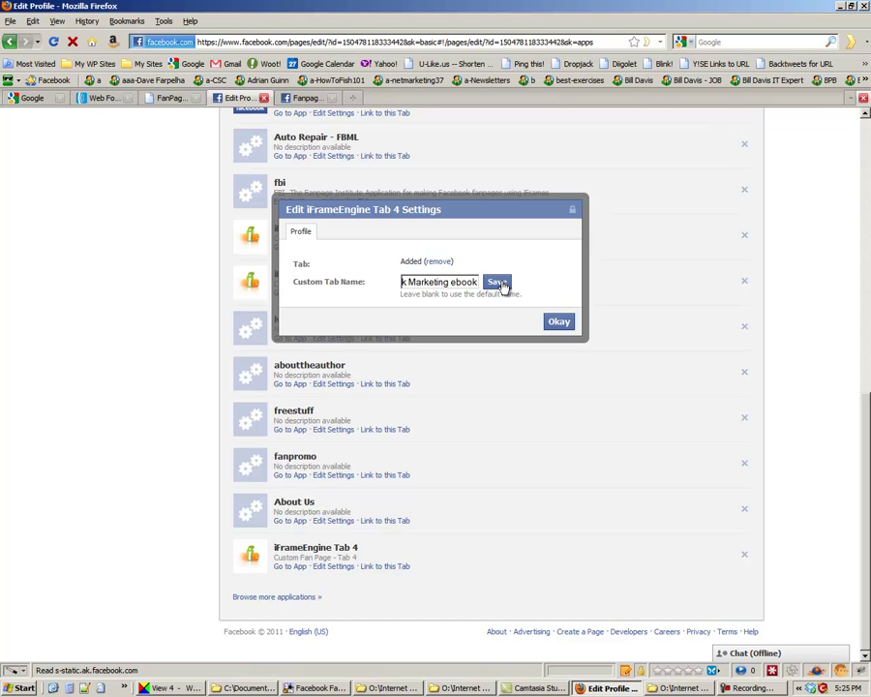
pyautogui.click(560, 324)
pyautogui.scroll(10, 457, 555)
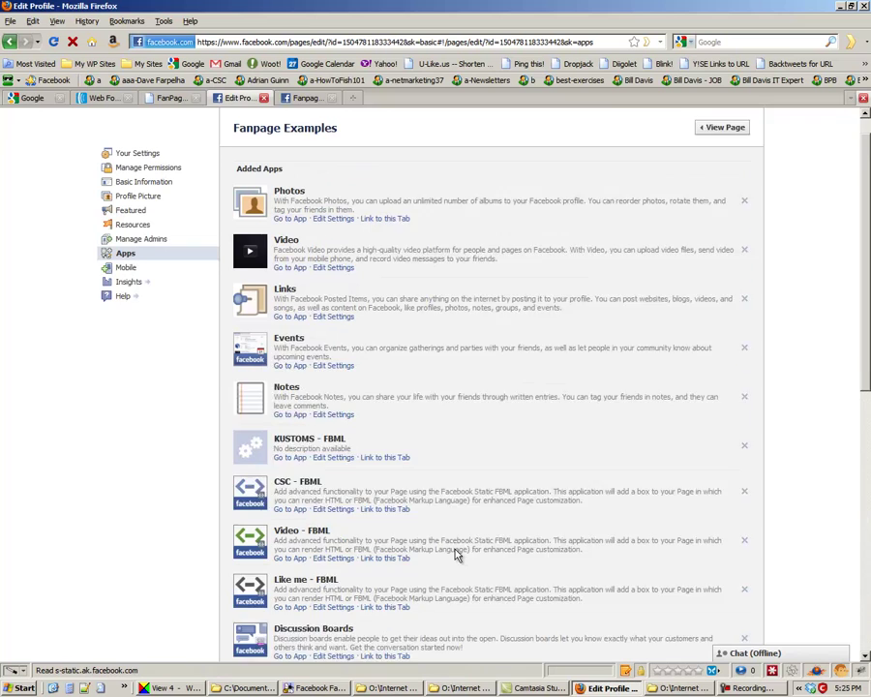
# View the Fanpage Examples page, check the Facebook Marketing ebook tab's AWeber signup form, then reopen Edit Info.
pyautogui.click(719, 163)
pyautogui.scroll(-14, 430, 375)
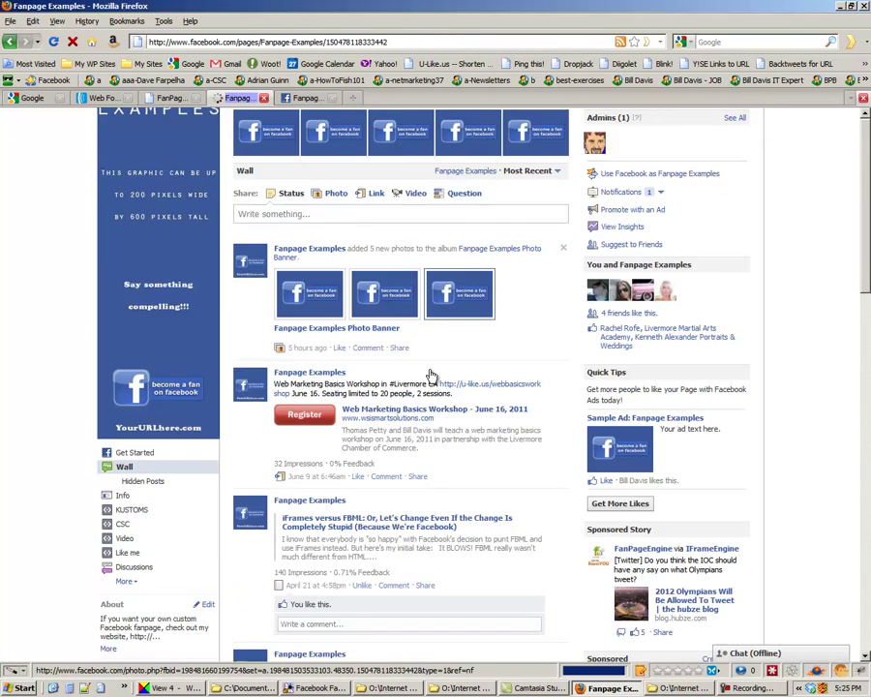
pyautogui.scroll(3, 428, 373)
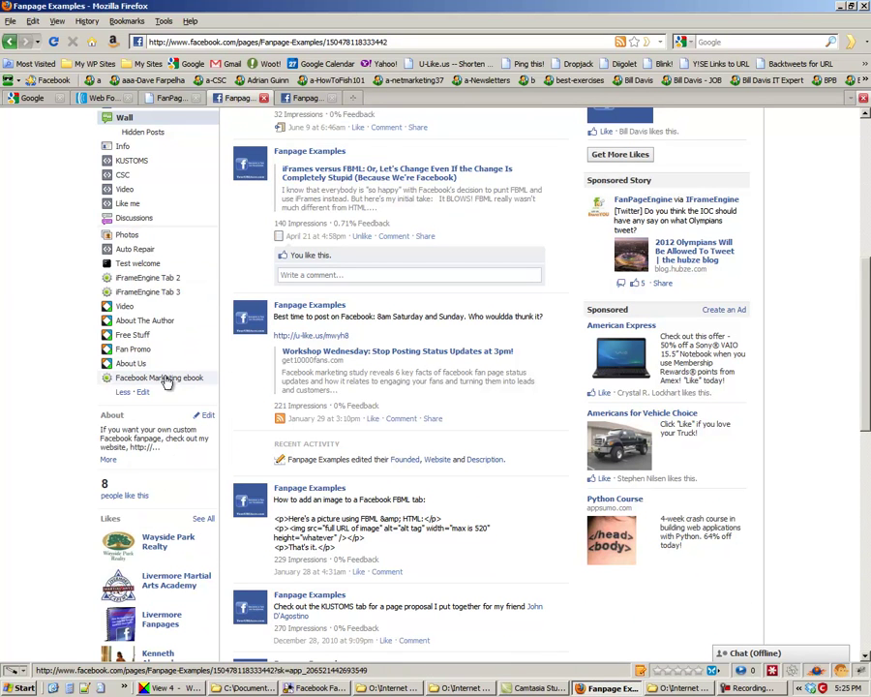
pyautogui.click(160, 379)
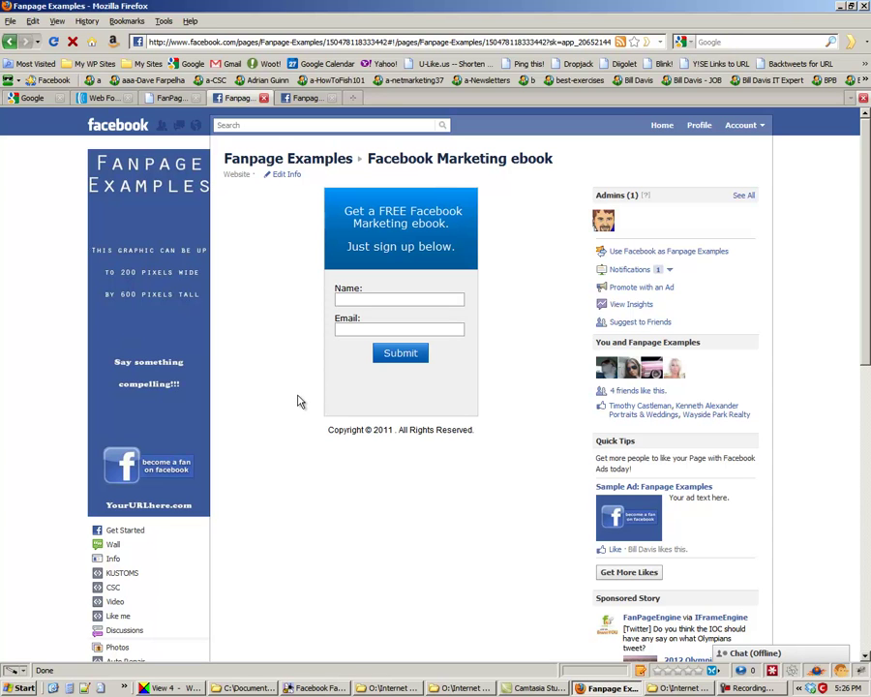
pyautogui.click(287, 175)
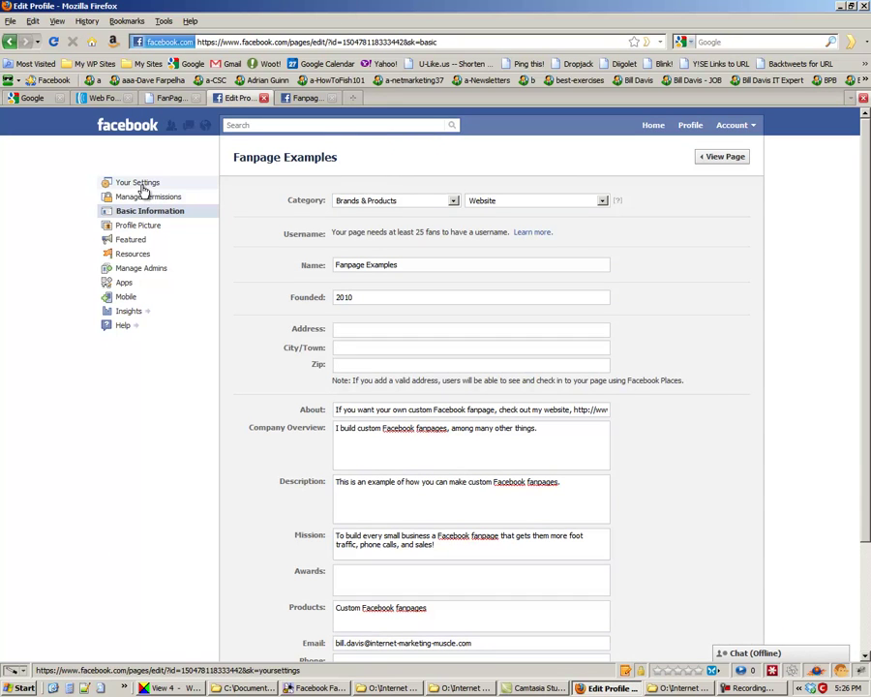
# In Manage Permissions, set the Default Landing Tab to Facebook Marketing ebook and save.
pyautogui.click(141, 185)
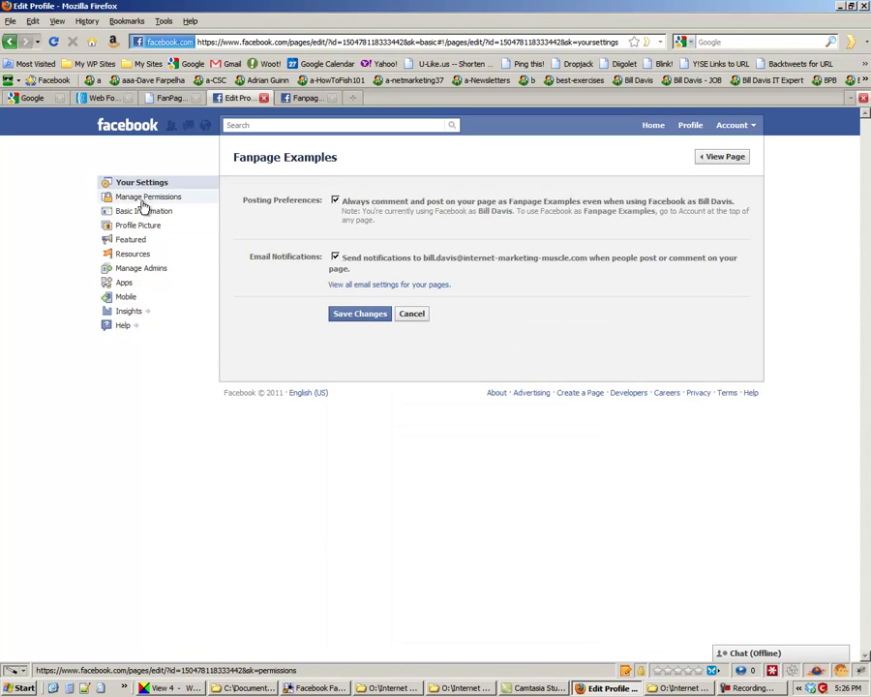
pyautogui.click(142, 201)
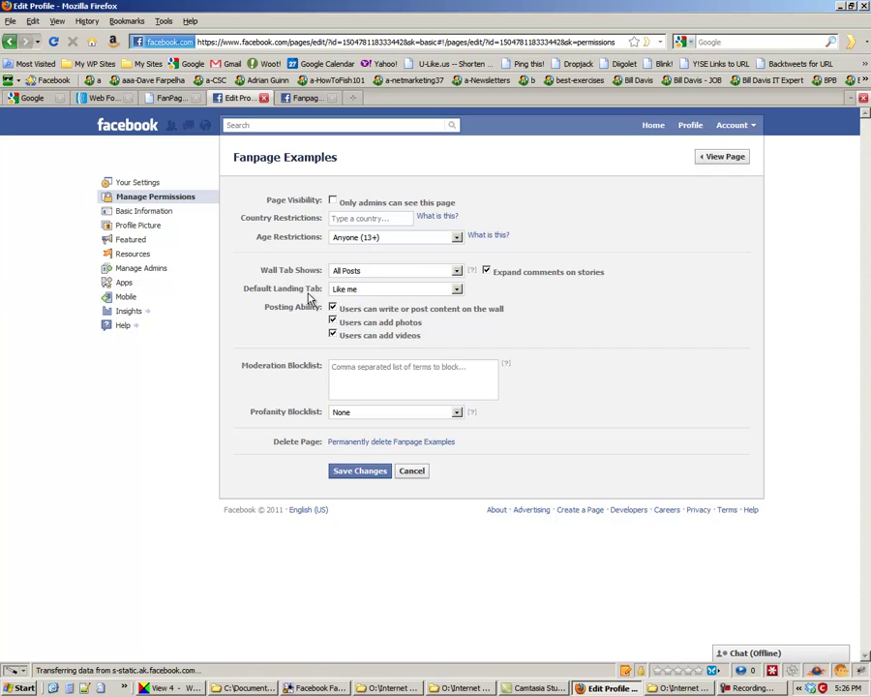
pyautogui.click(356, 290)
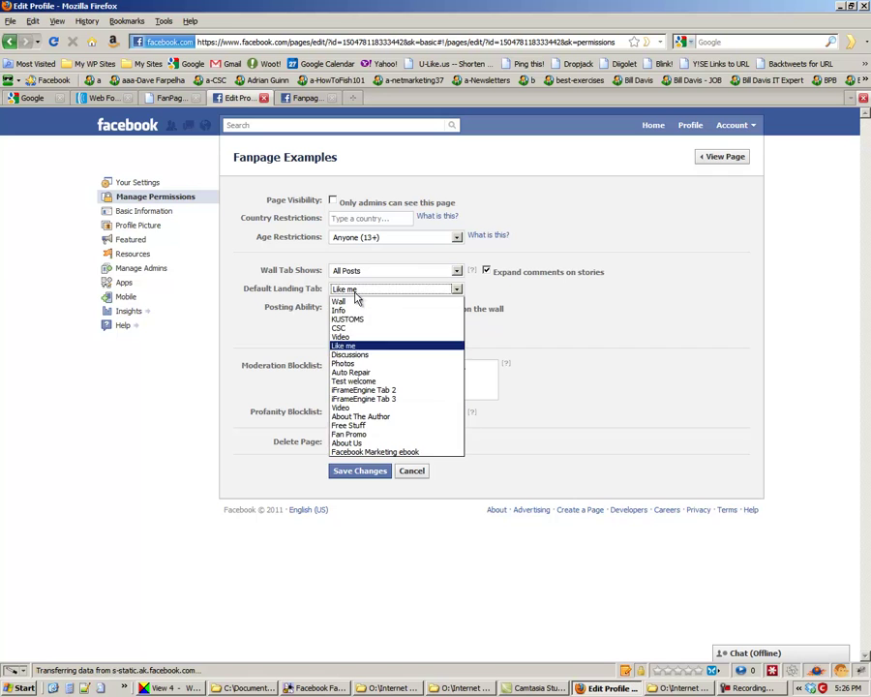
pyautogui.click(381, 452)
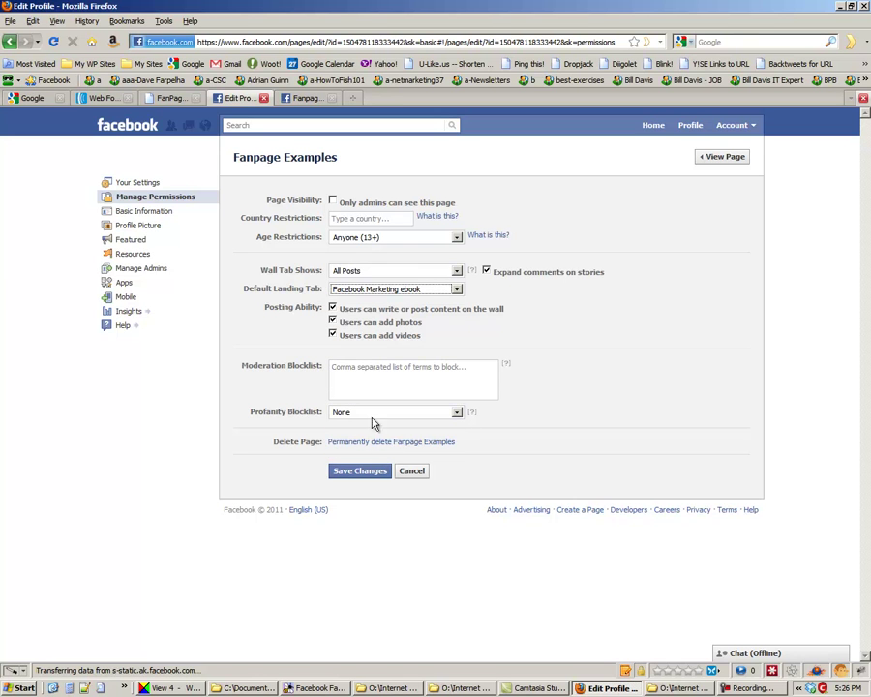
pyautogui.click(369, 473)
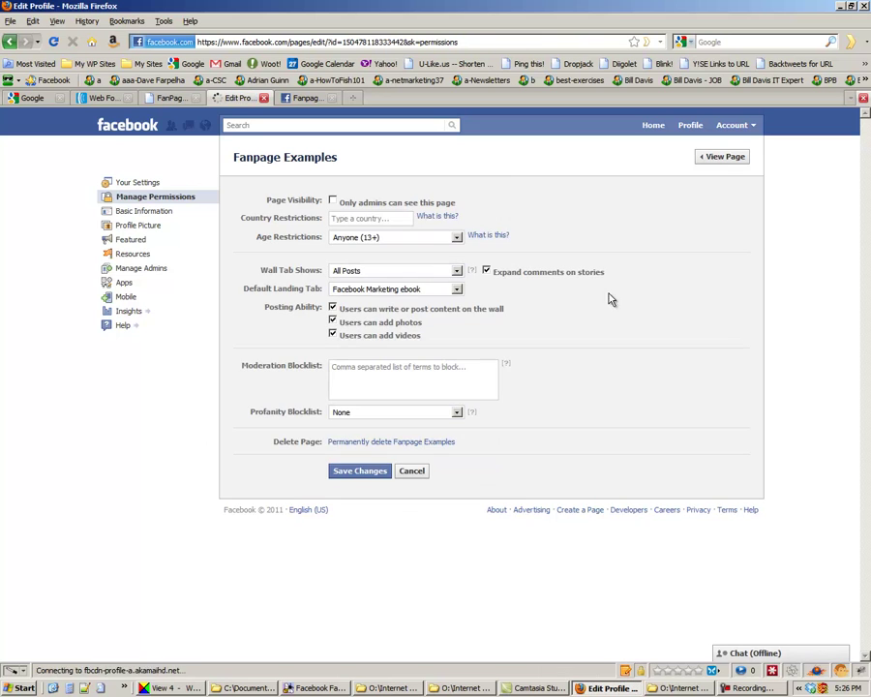
# Copy the fan page's web address from View Page and launch Google Chrome.
pyautogui.rightClick(723, 160)
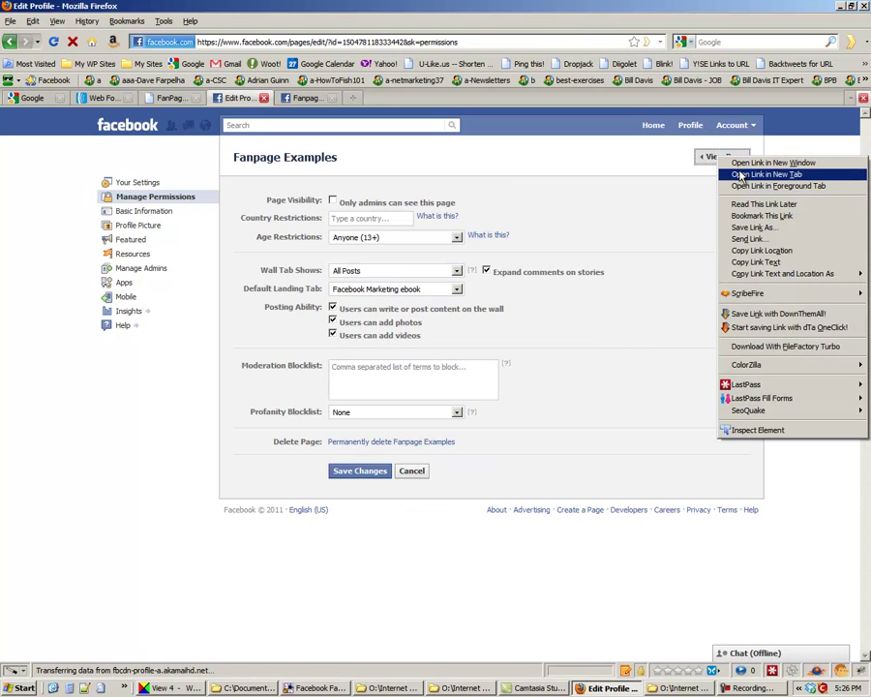
pyautogui.click(738, 252)
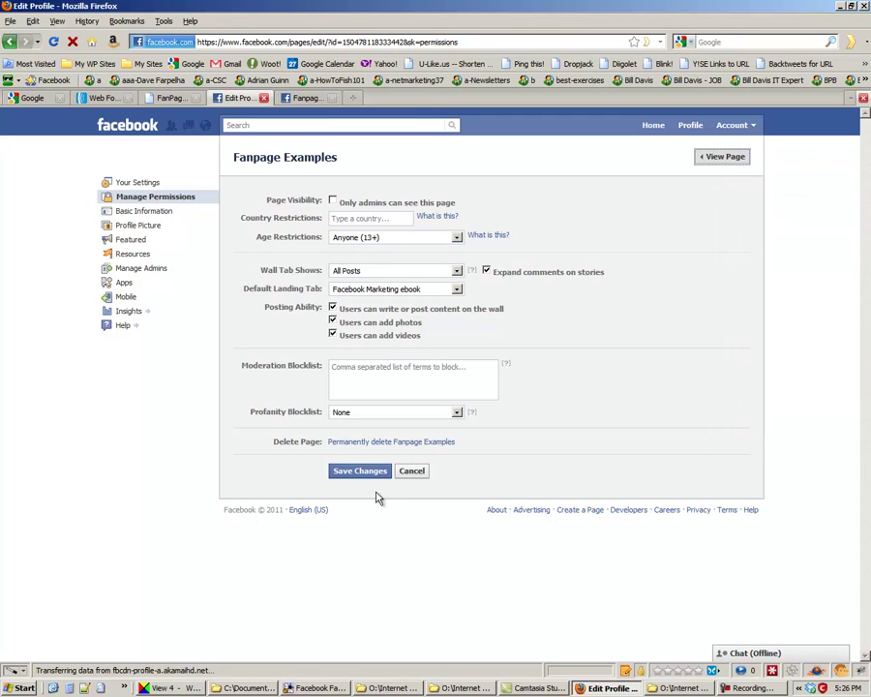
pyautogui.click(126, 688)
pyautogui.click(145, 563)
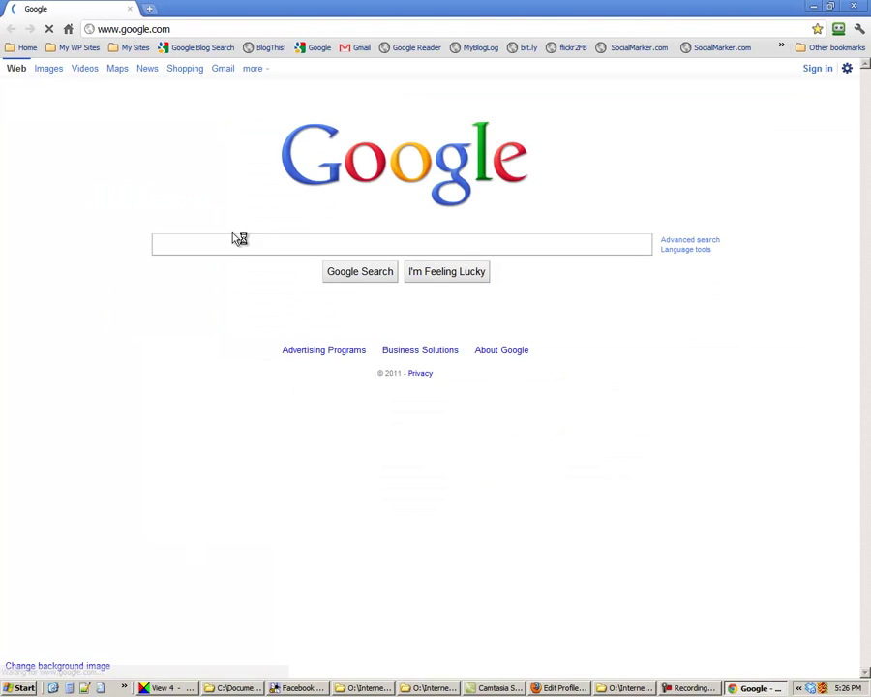
# Load the copied Fanpage Examples address in a new Chrome tab as a logged-out visitor.
pyautogui.click(150, 8)
pyautogui.hotkey('ctrl', 'v')
pyautogui.press('Return')
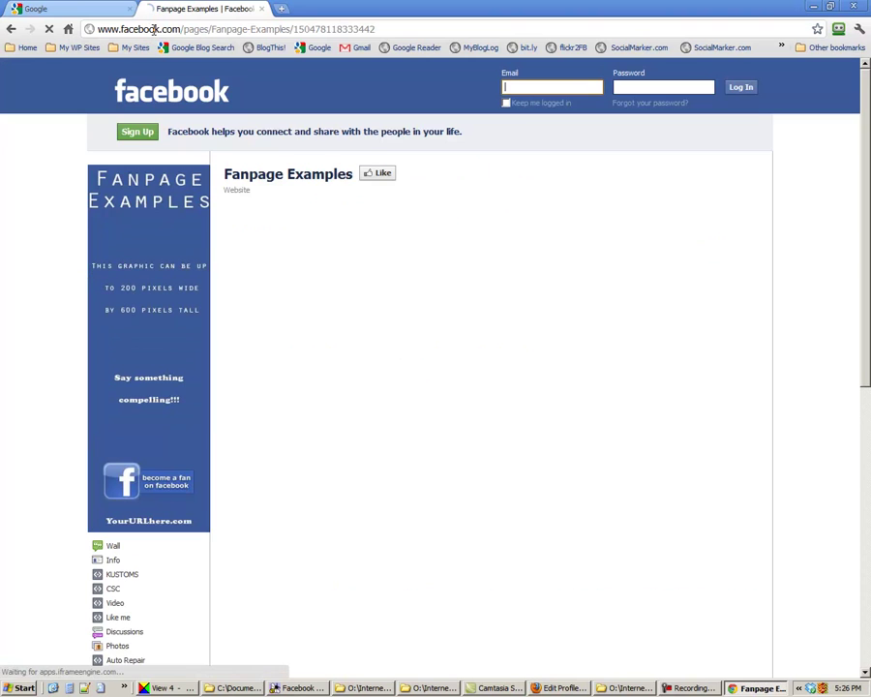